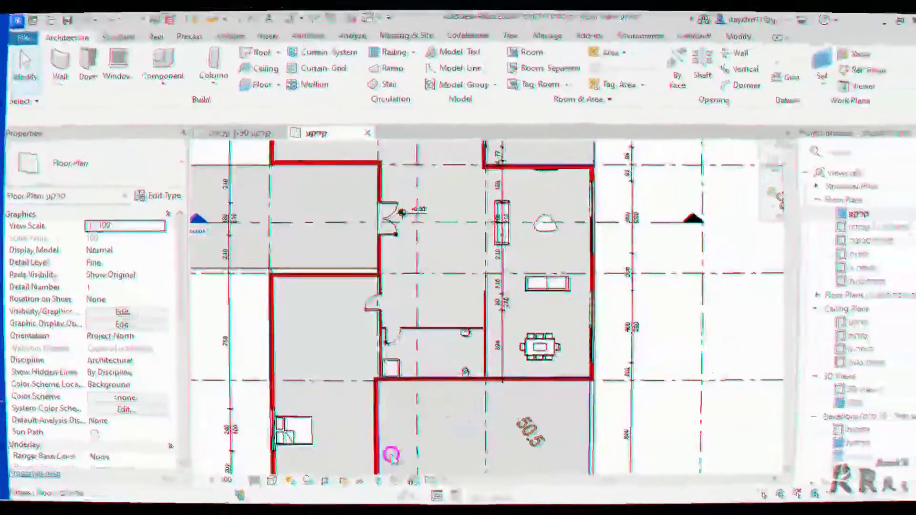
Step: Open the Temporary Hide/Isolate (sunglasses) menu on the floor plan's view control bar
click(354, 479)
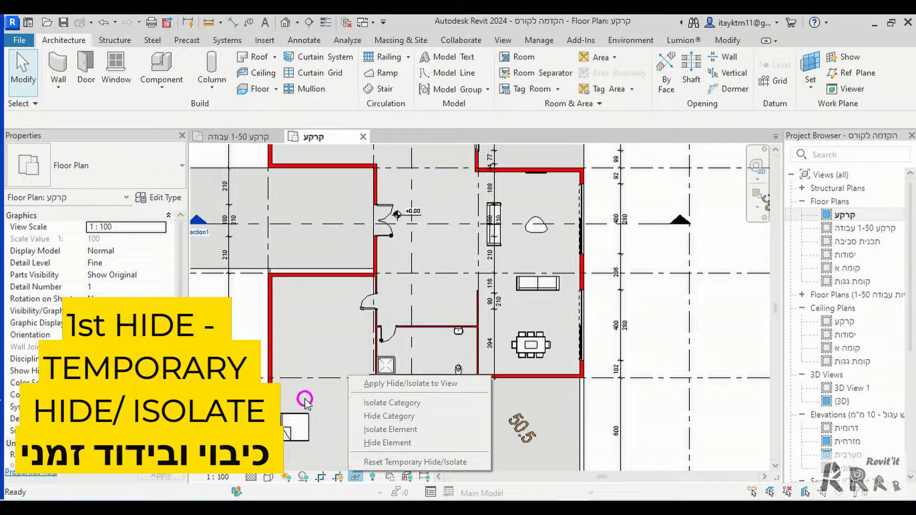
Step: Temporarily hide the dining table with Hide Element
click(301, 396)
click(524, 352)
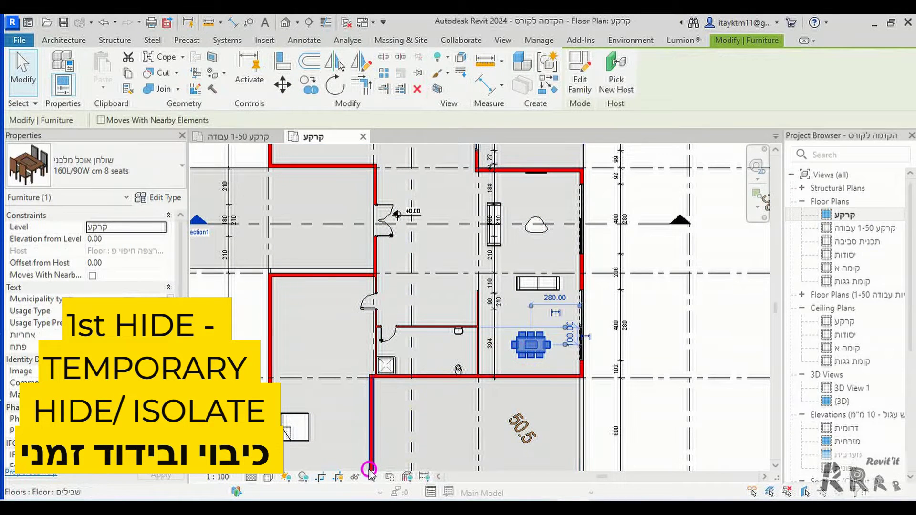
click(355, 477)
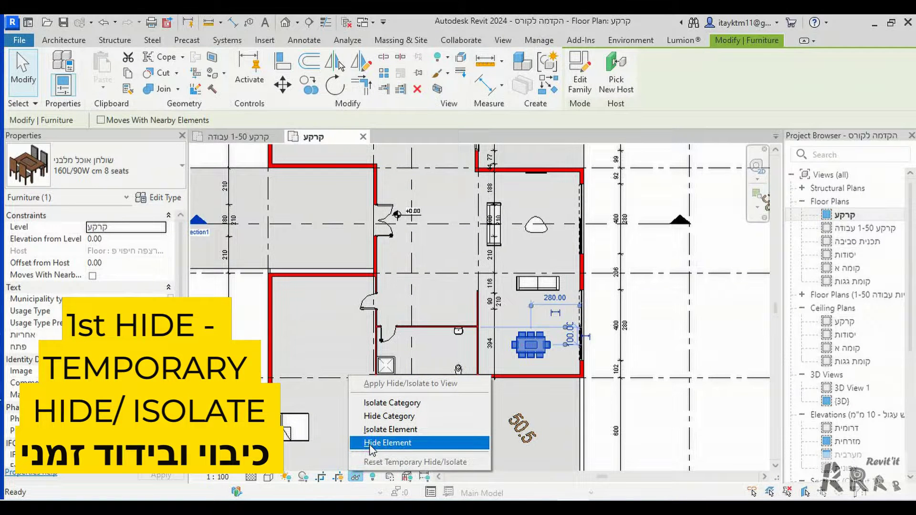
click(371, 444)
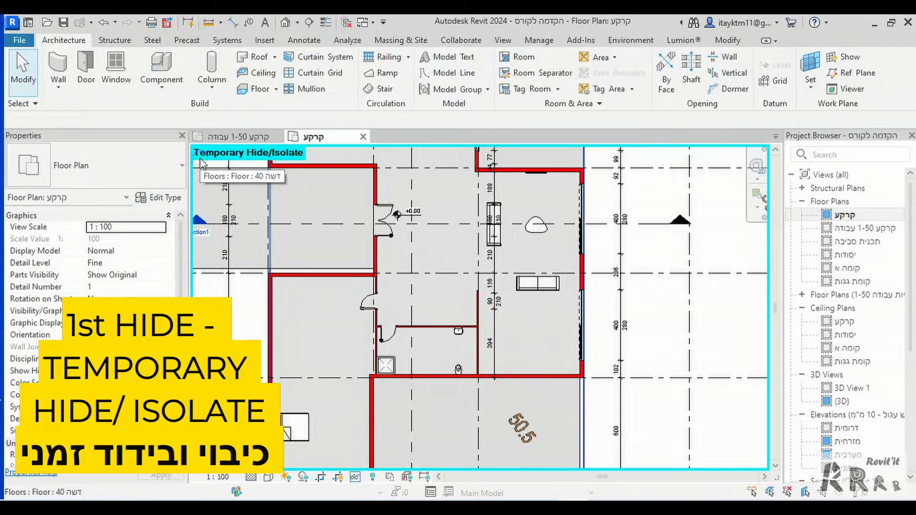
Step: Reset Temporary Hide/Isolate so the dining table reappears
click(206, 487)
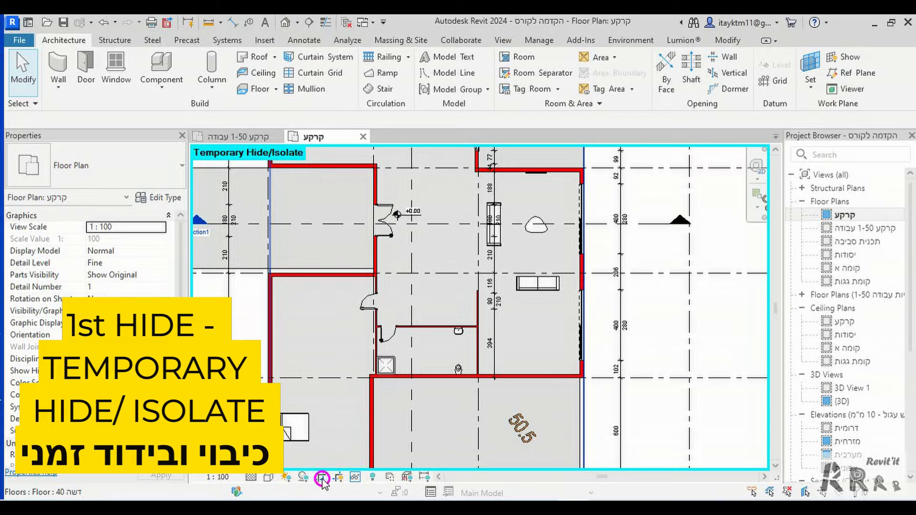
click(359, 480)
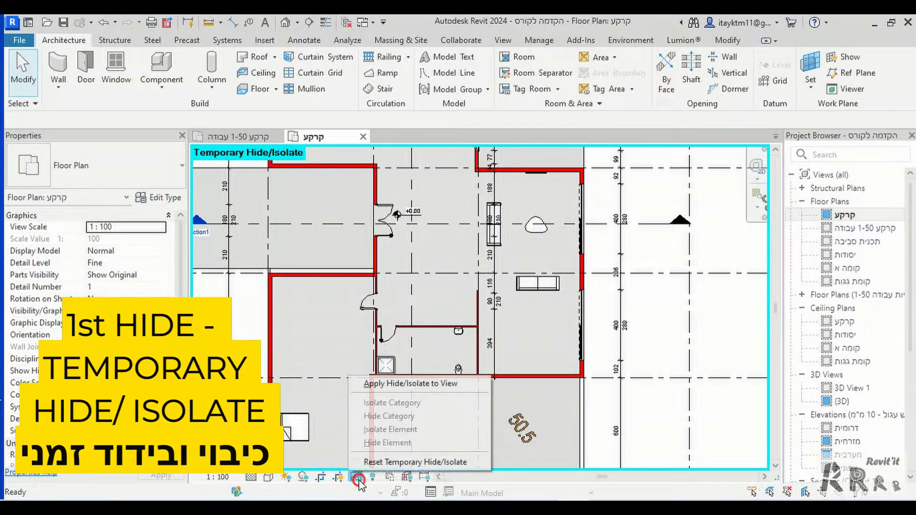
click(374, 462)
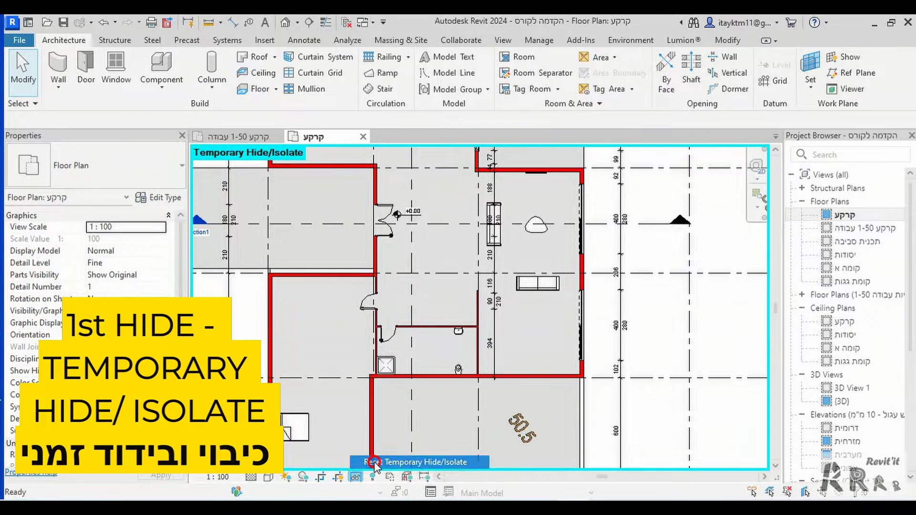
click(404, 418)
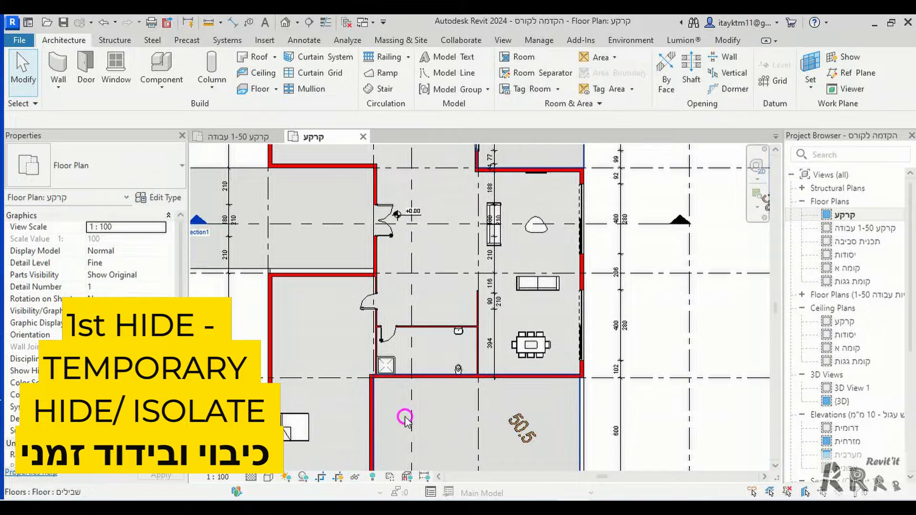
click(523, 346)
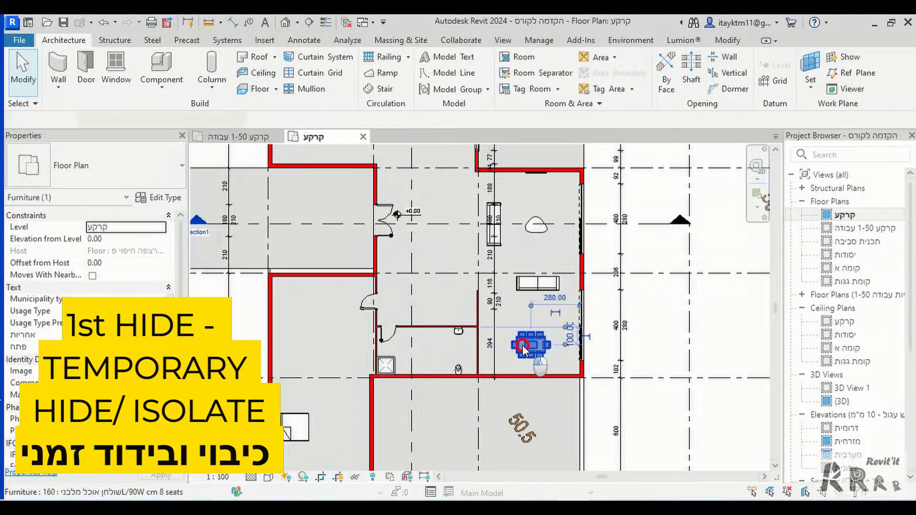
click(158, 271)
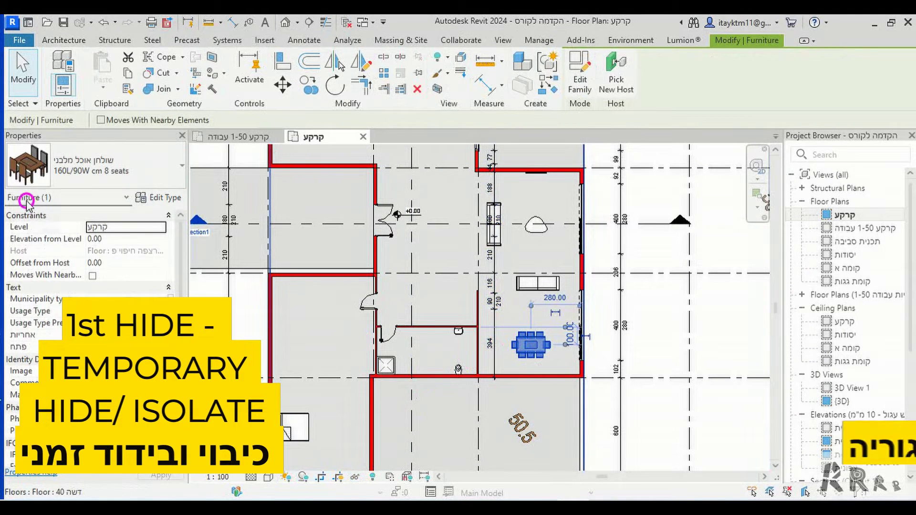
click(356, 477)
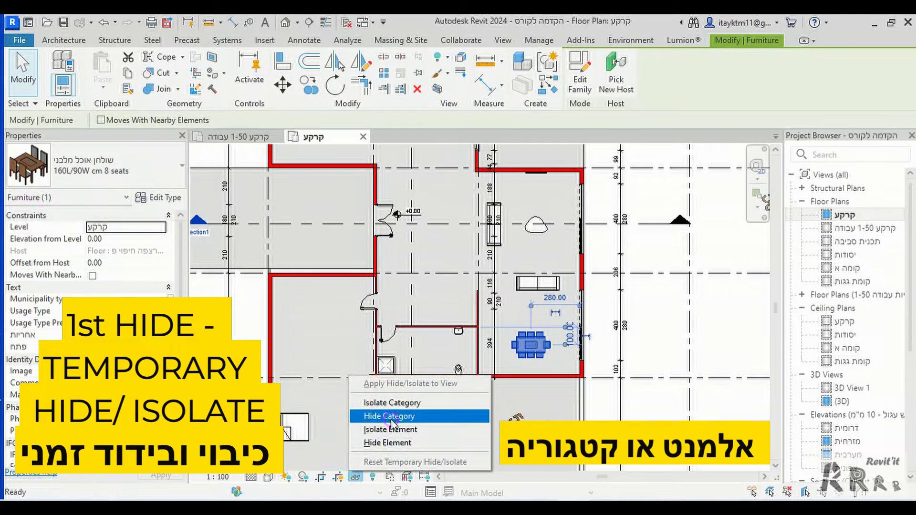
click(377, 416)
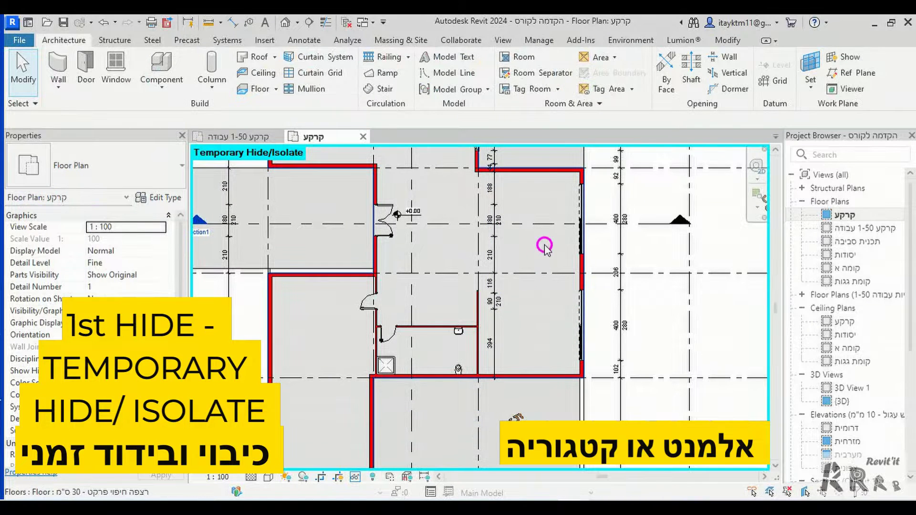
click(356, 477)
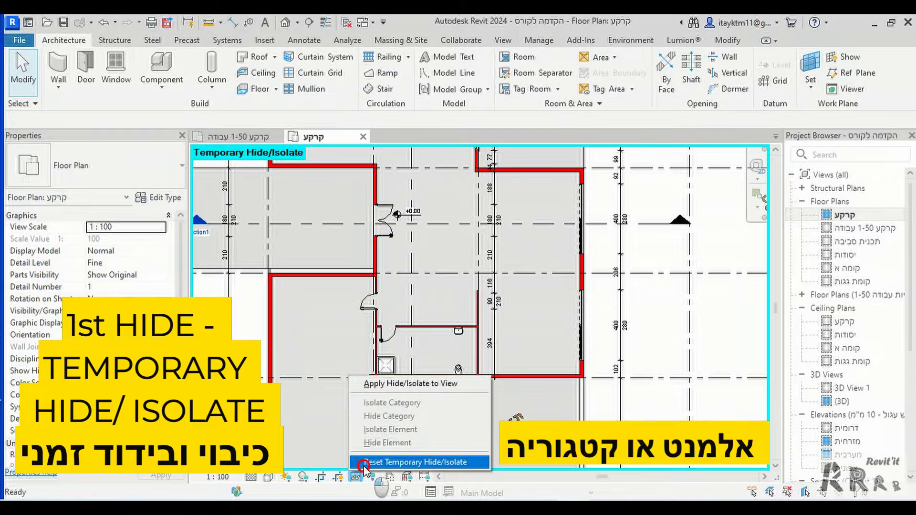
click(364, 463)
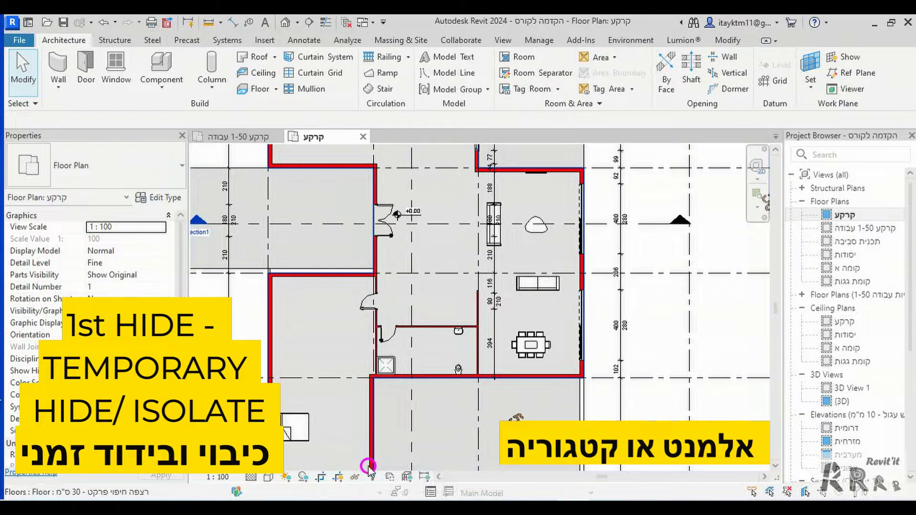
click(528, 359)
Step: Isolate the dining table so only it shows, then reset the isolation
click(537, 348)
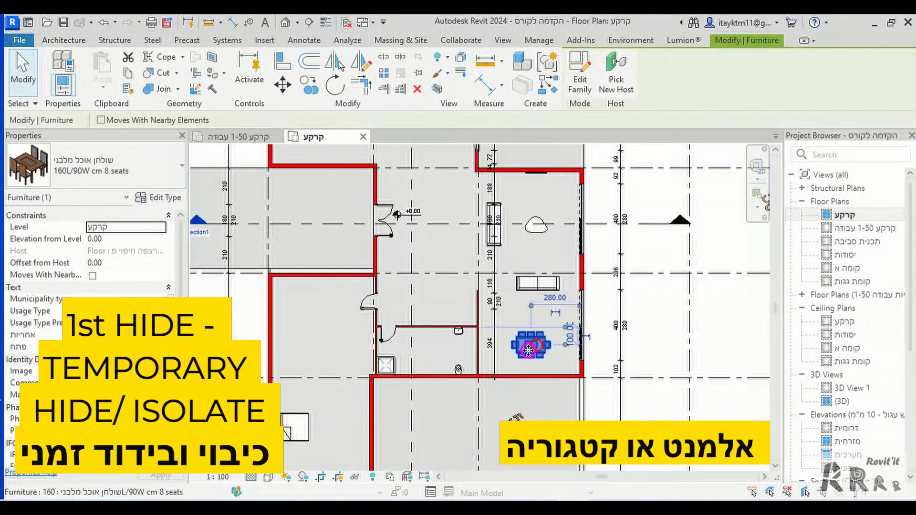
click(360, 477)
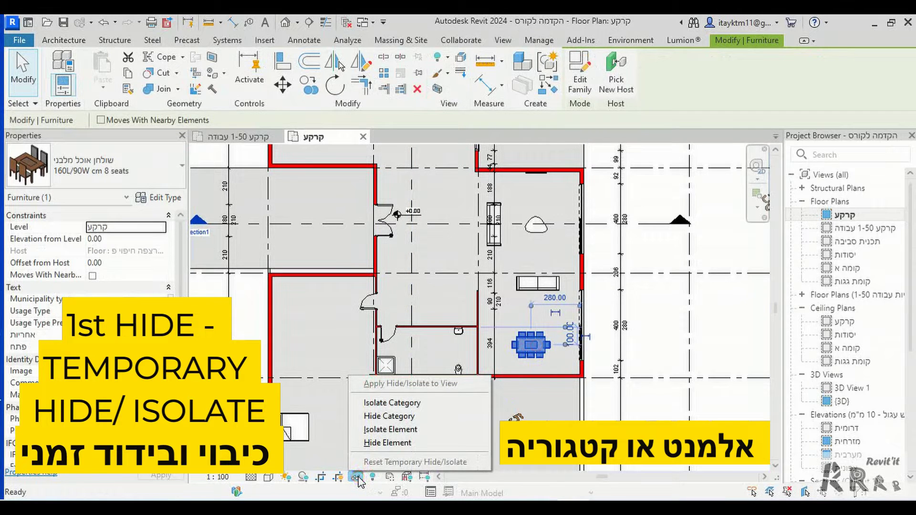
click(394, 431)
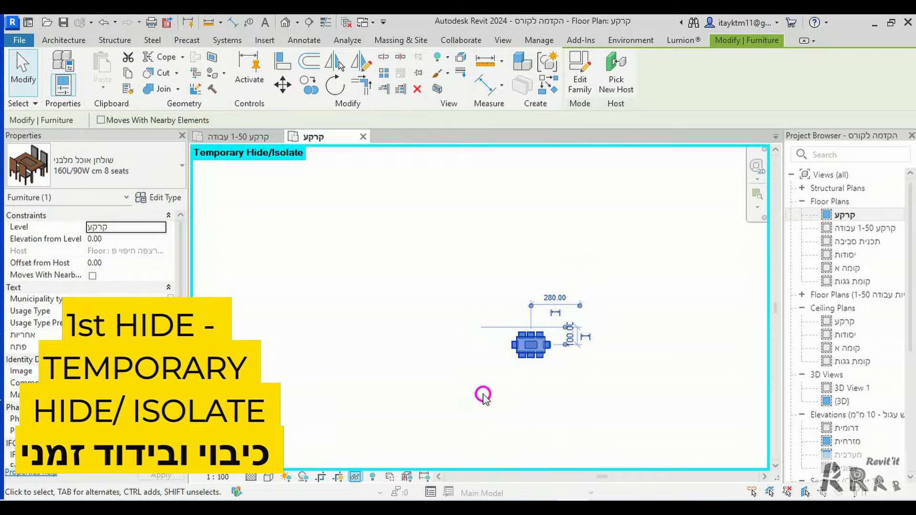
click(357, 478)
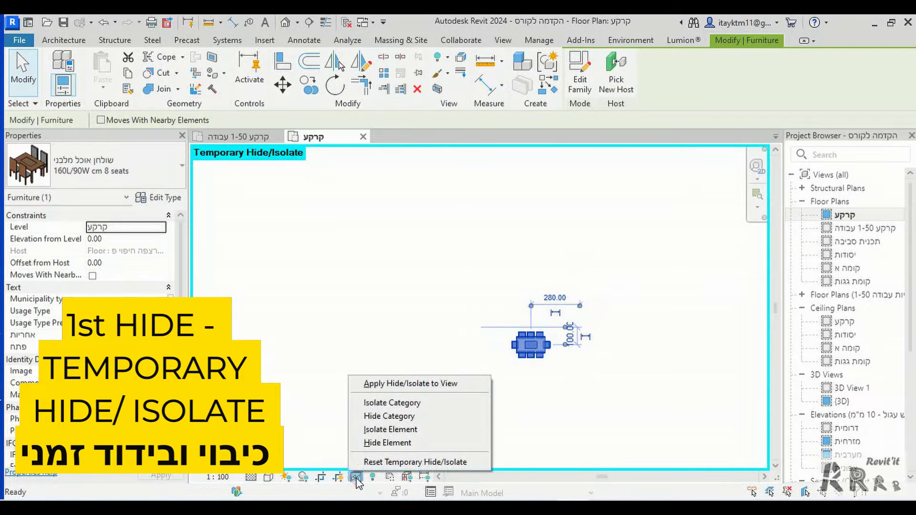
click(365, 462)
Step: Temporarily hide the dining table in the duplicate plan only, leaving the original plan showing it
key(Escape)
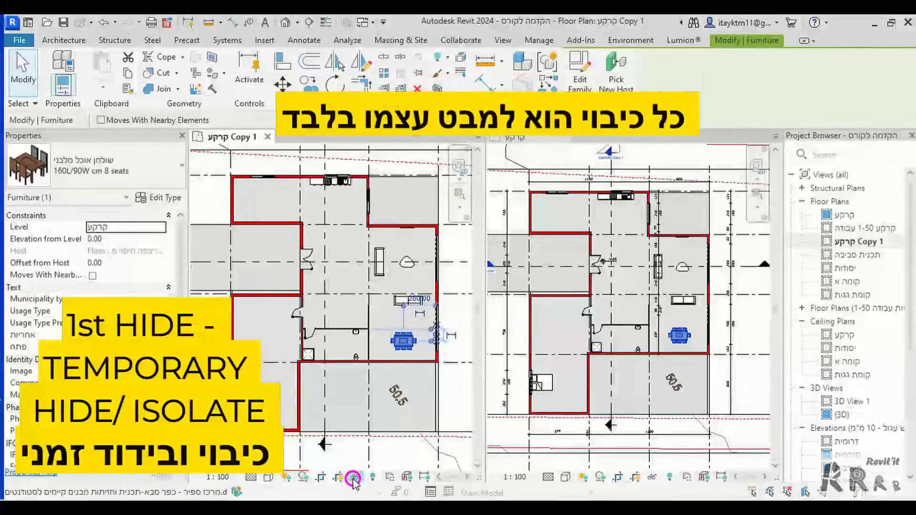
click(354, 479)
click(368, 444)
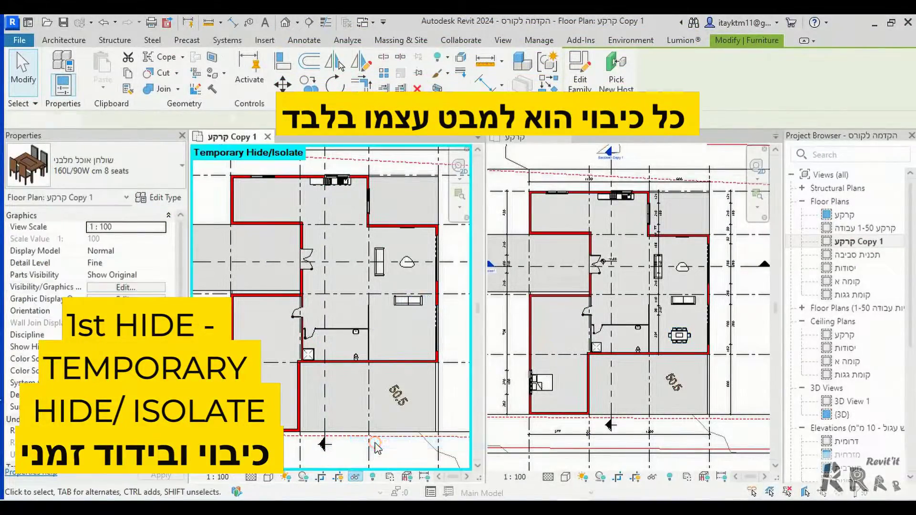
click(684, 340)
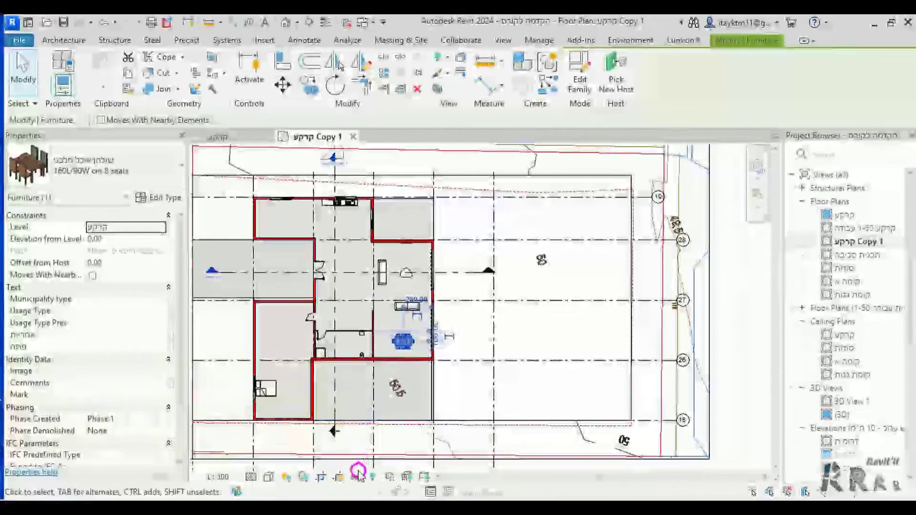
Step: Temporarily hide the dining table, make the hide permanent, and reveal hidden elements
right_click(350, 376)
click(381, 443)
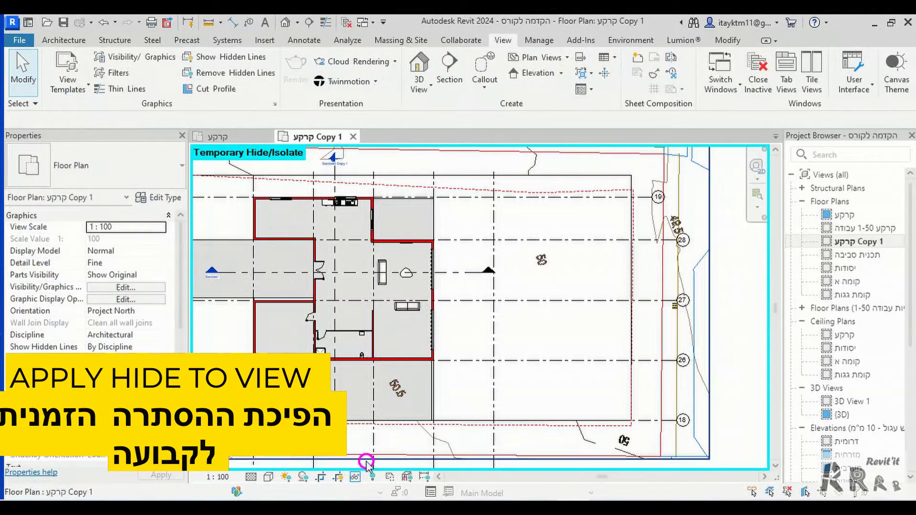
click(356, 477)
click(386, 384)
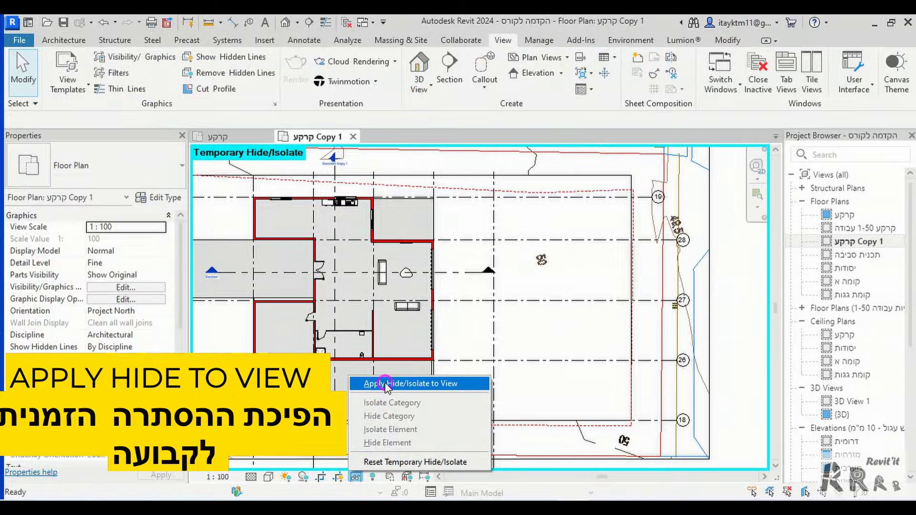
click(409, 385)
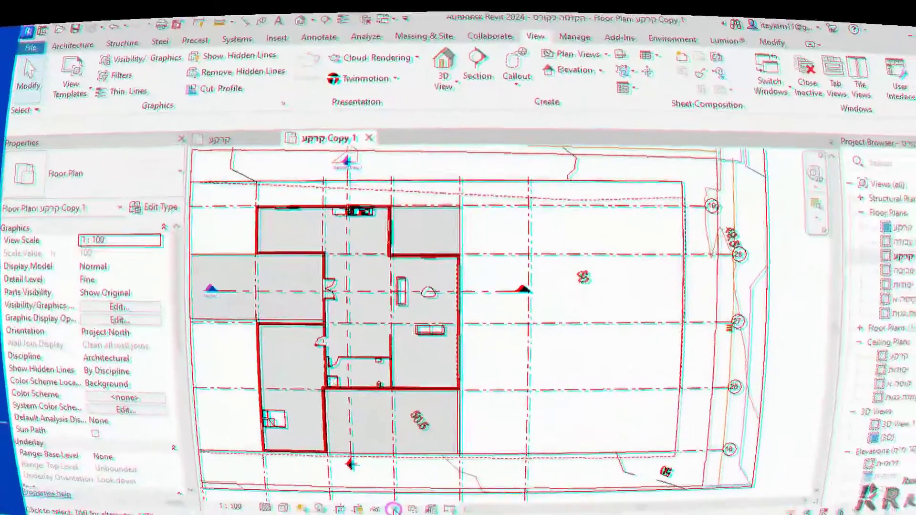
click(374, 477)
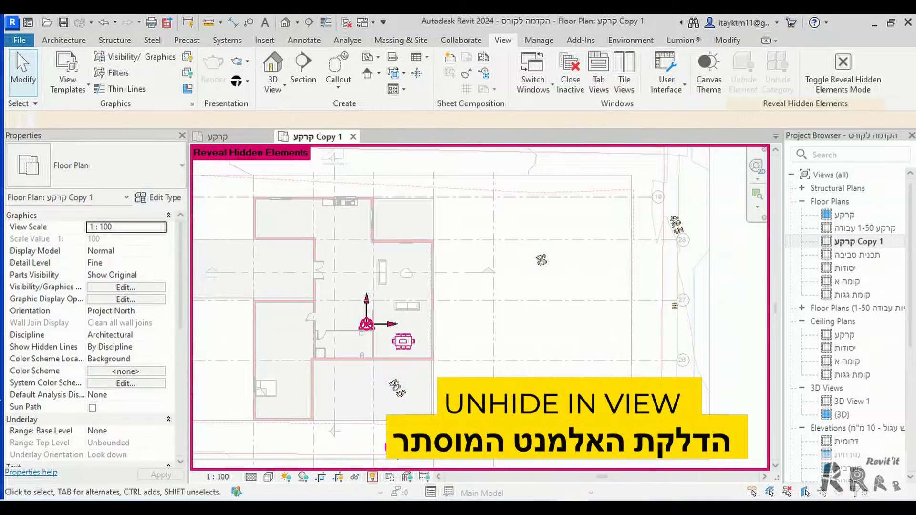
Step: Unhide the dining table in Reveal Hidden Elements mode, then turn that mode off
click(374, 477)
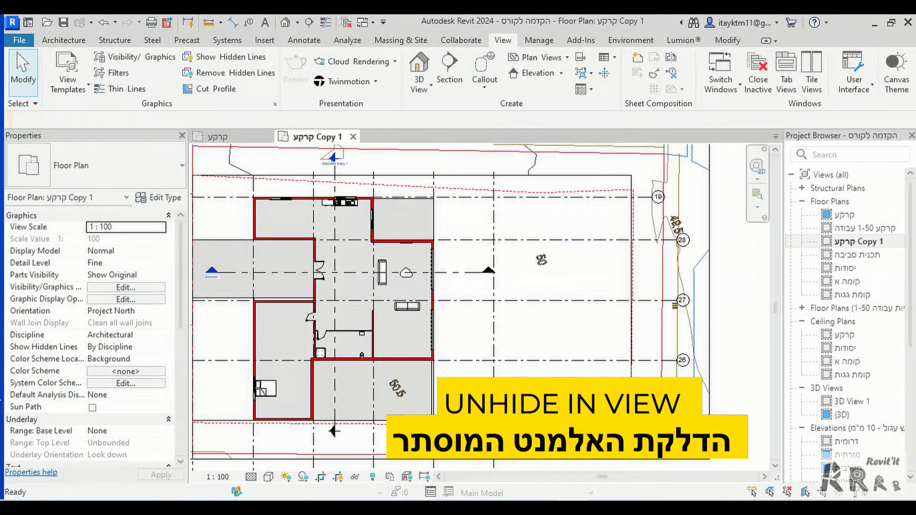
click(373, 478)
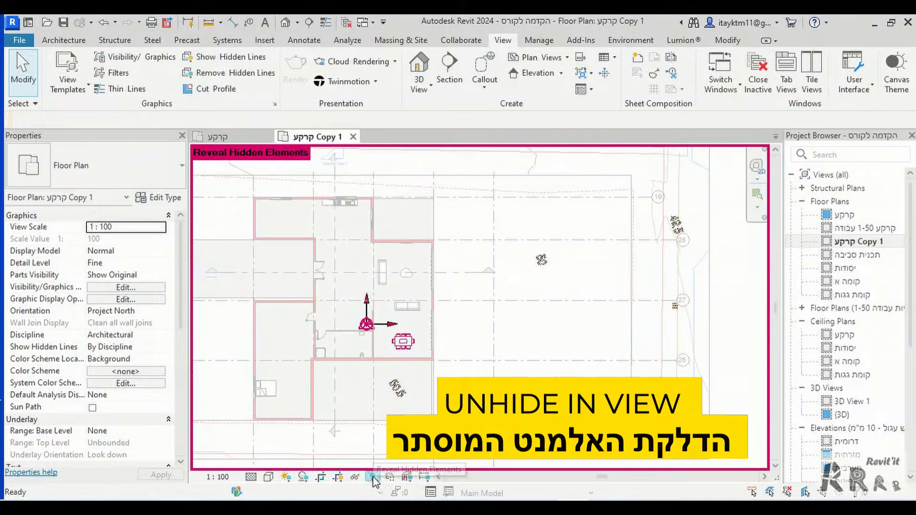
click(397, 351)
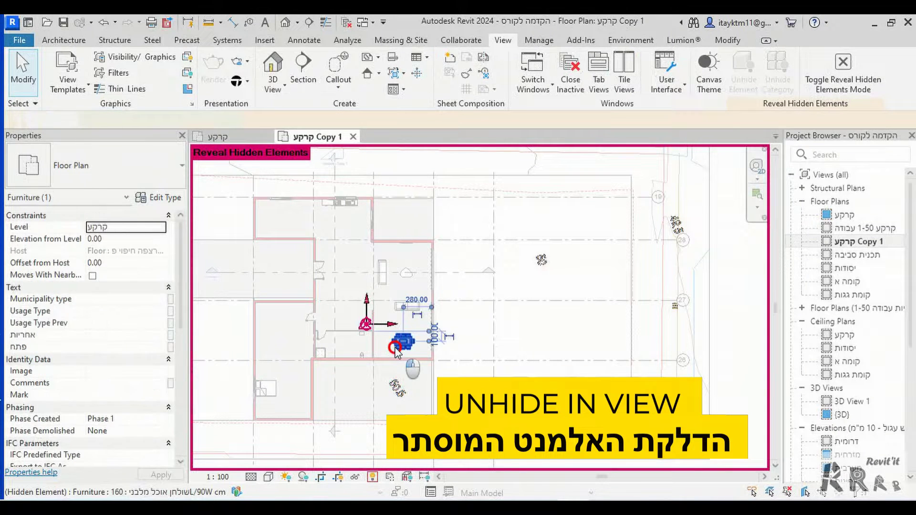
click(644, 97)
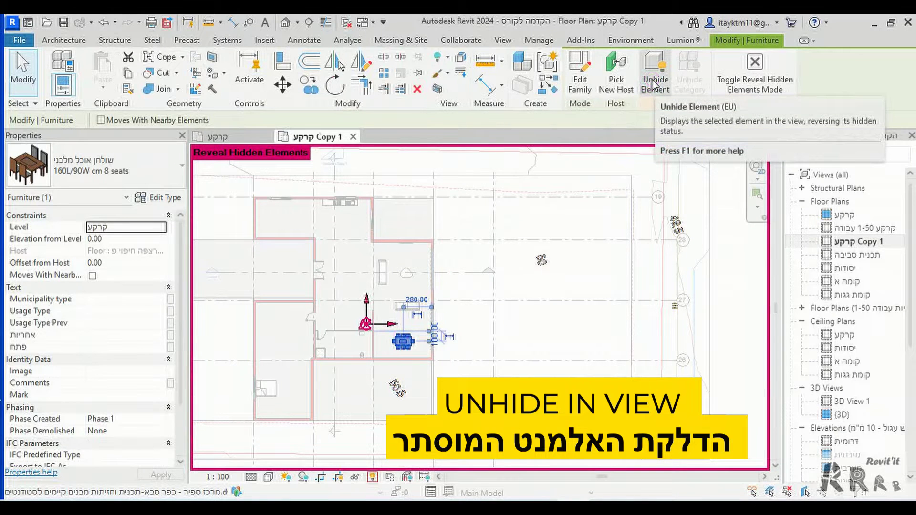
click(654, 85)
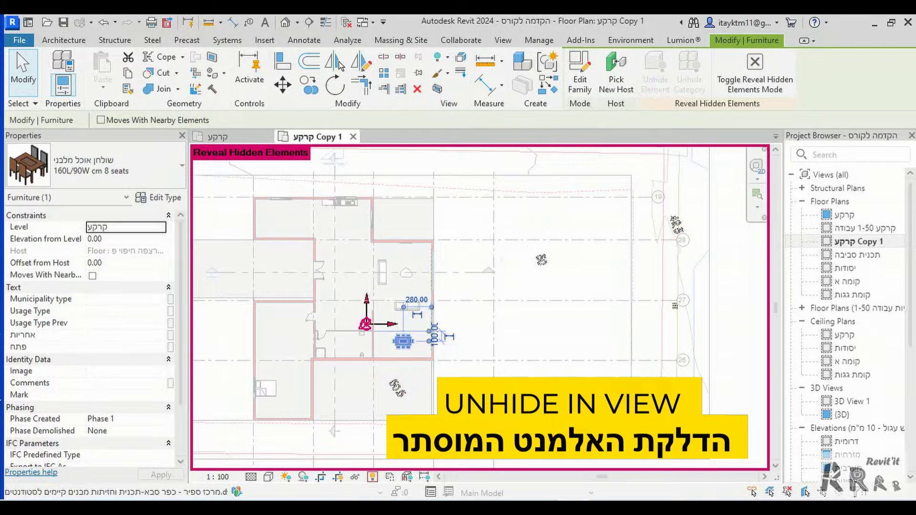
click(418, 371)
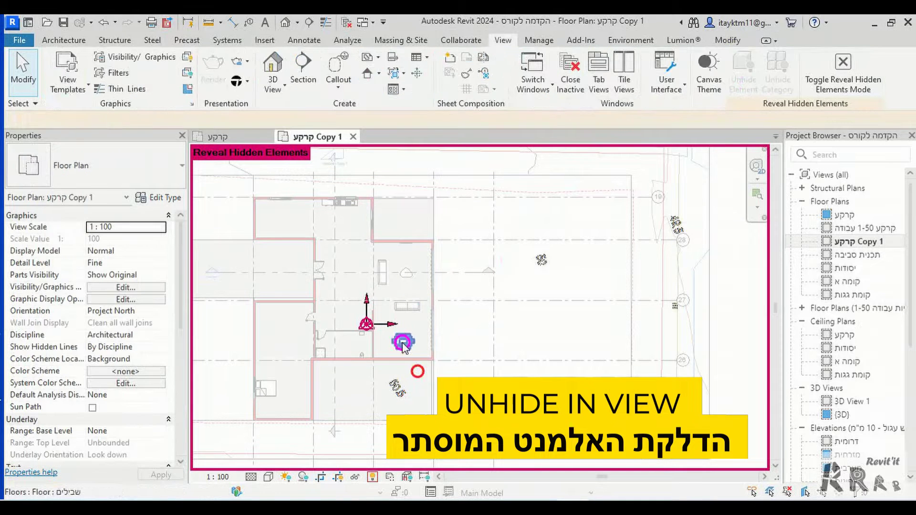
click(374, 477)
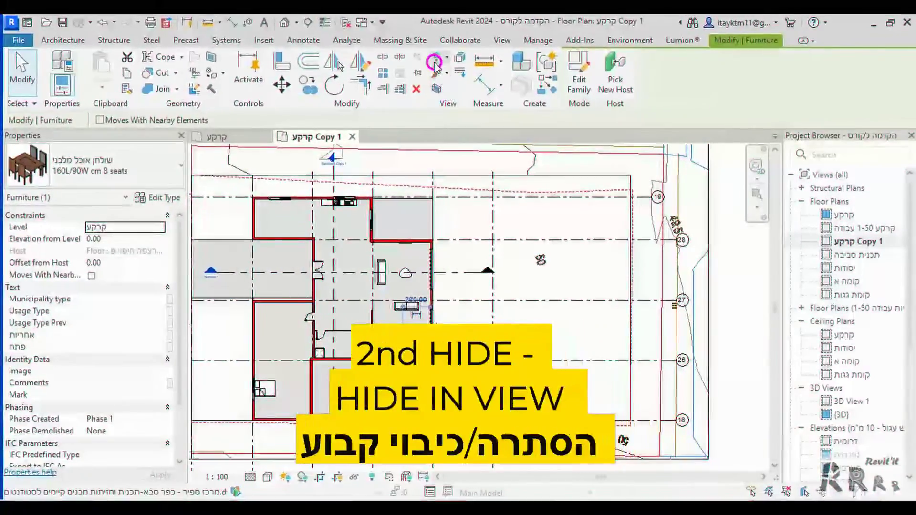
Step: Permanently hide the selected dining table with Hide in View > Hide Elements
click(439, 60)
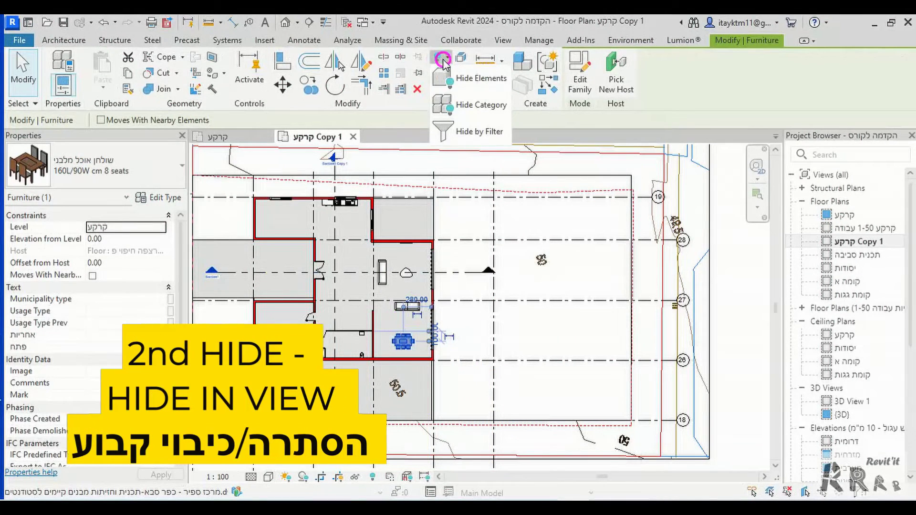
mouse_move(458, 79)
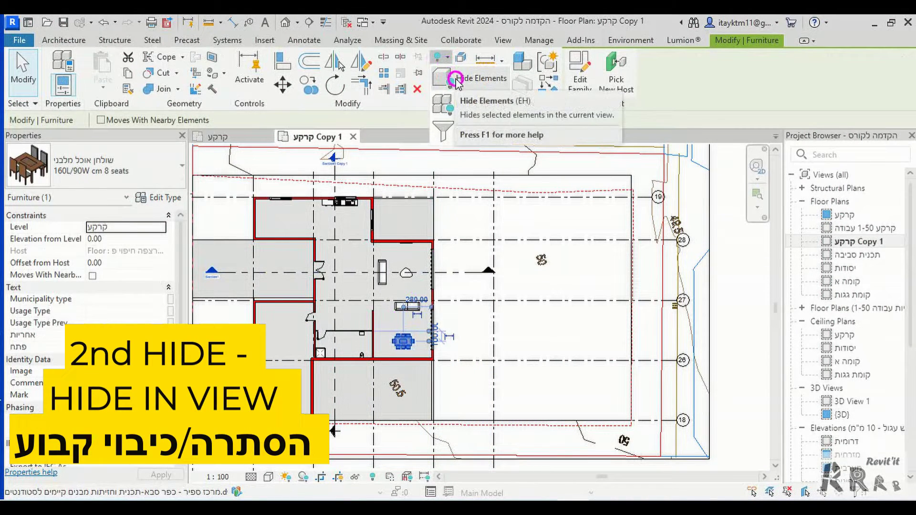
click(467, 85)
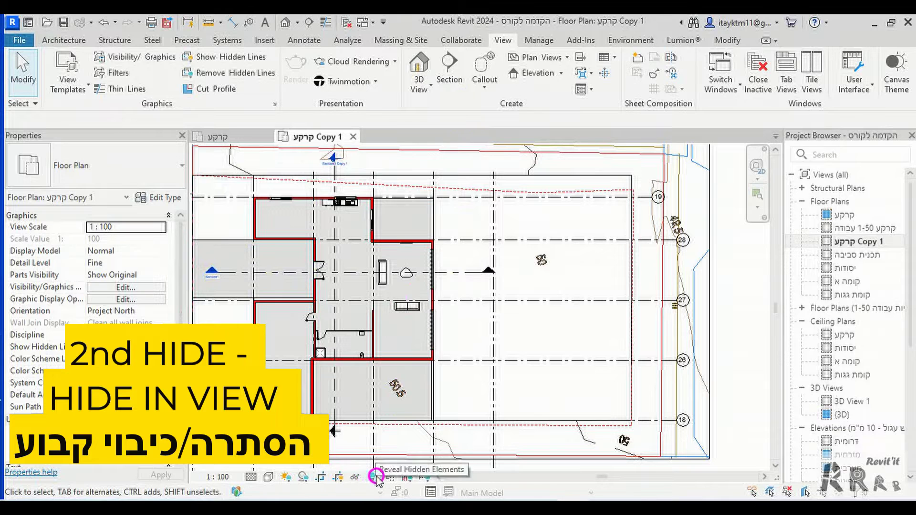
click(357, 477)
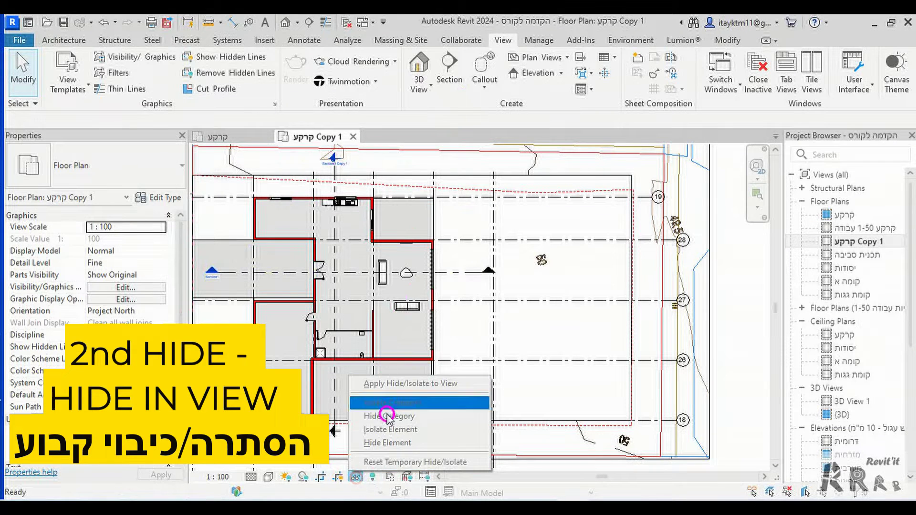
Step: Unhide the dining table via Reveal Hidden Elements, then turn the mode off and reselect it
click(369, 477)
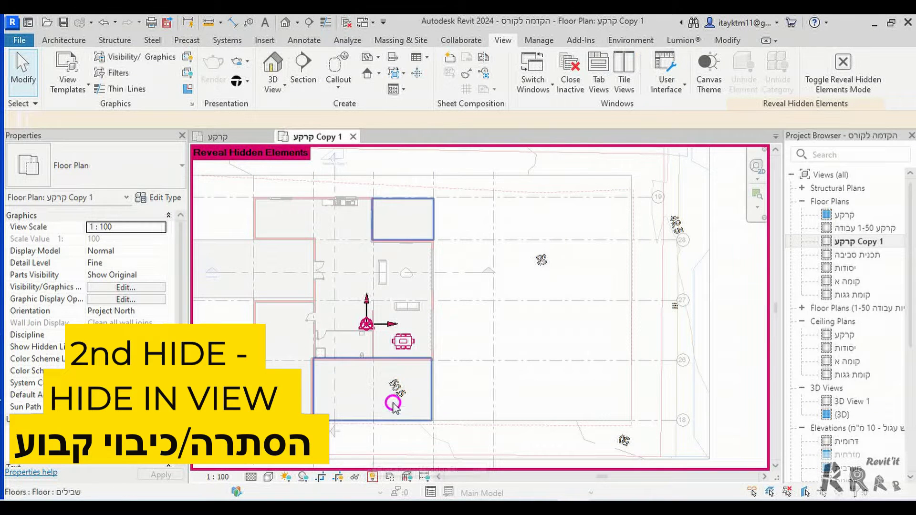
click(398, 347)
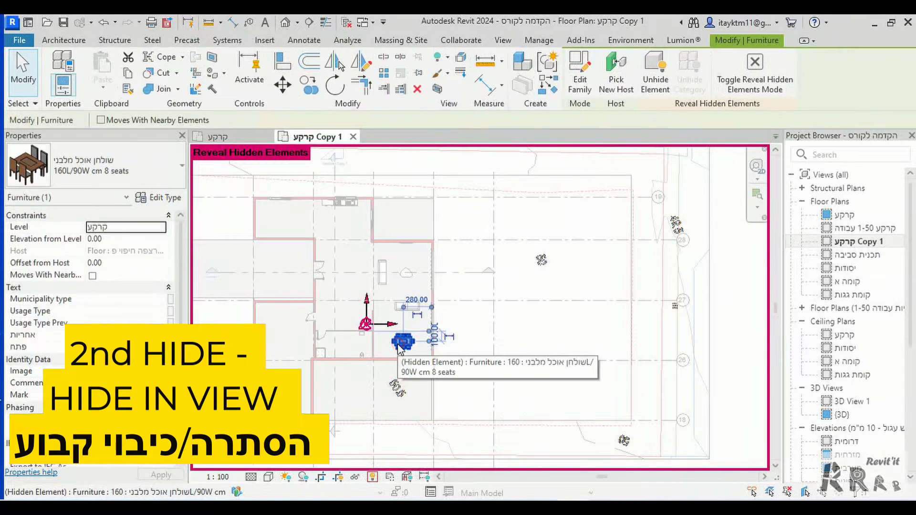
click(656, 86)
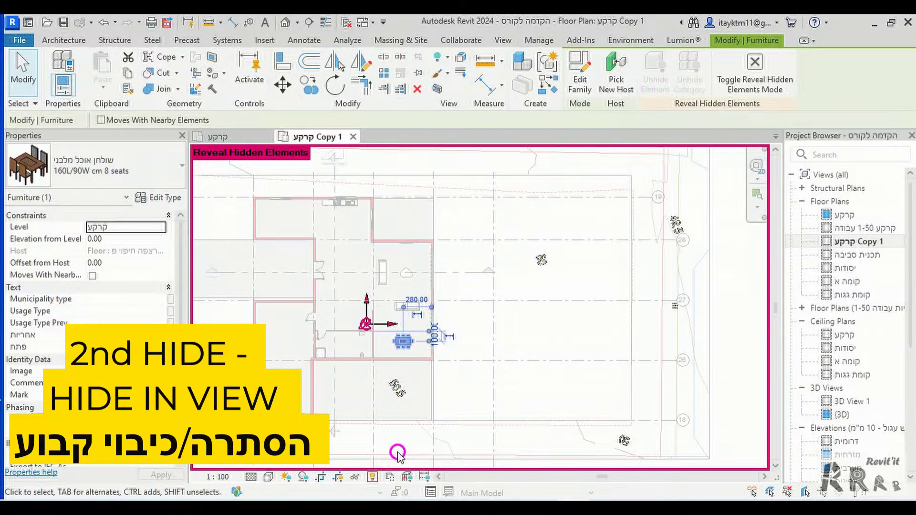
click(370, 478)
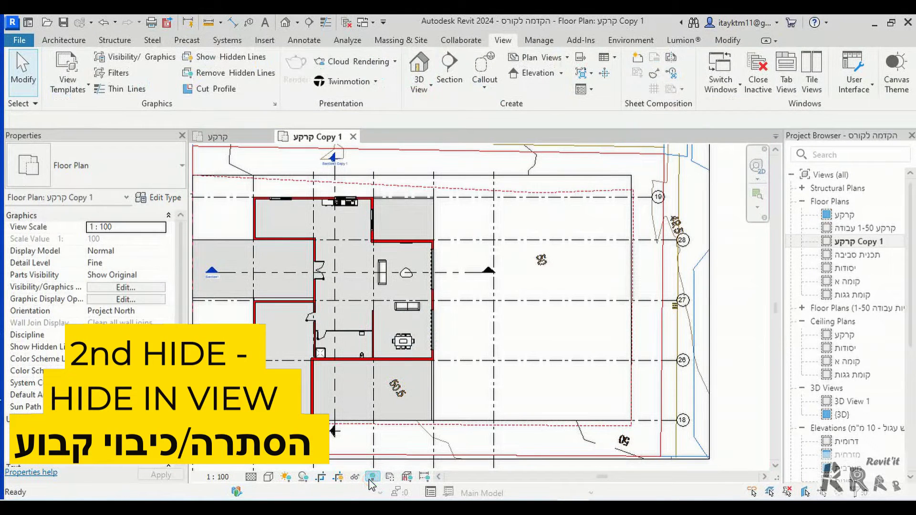
click(403, 348)
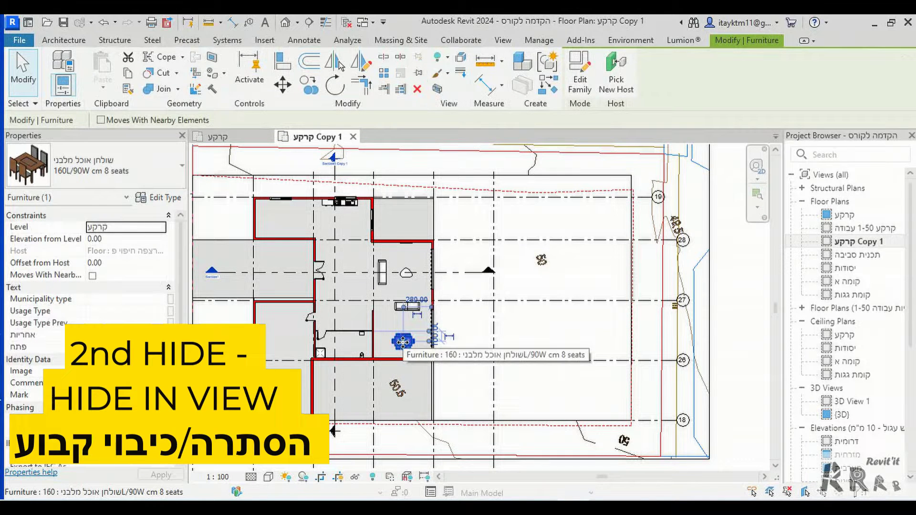
Step: Hide just the dining table in this view with Hide in View > Elements
right_click(404, 343)
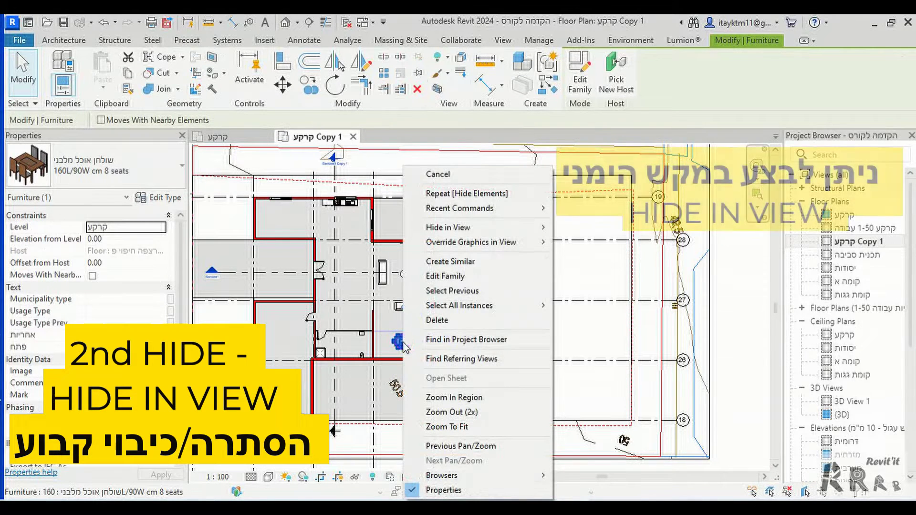
click(456, 230)
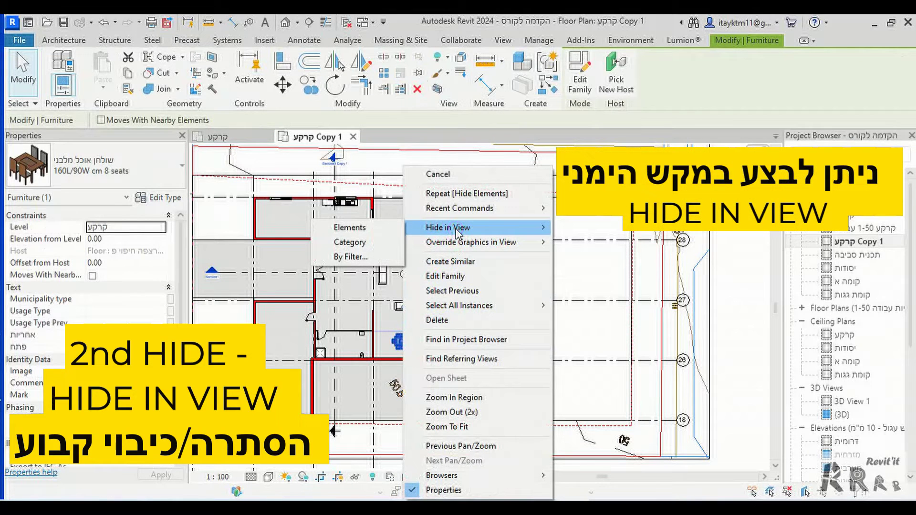
click(383, 230)
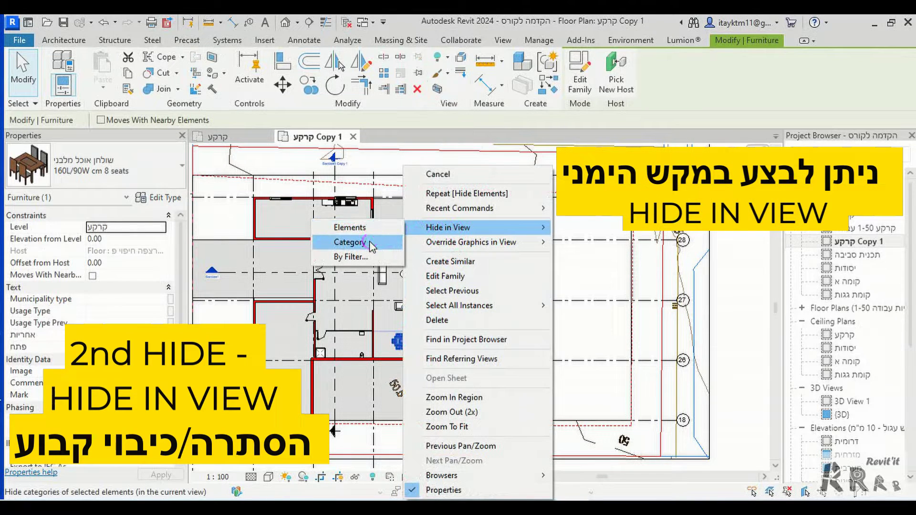
click(369, 229)
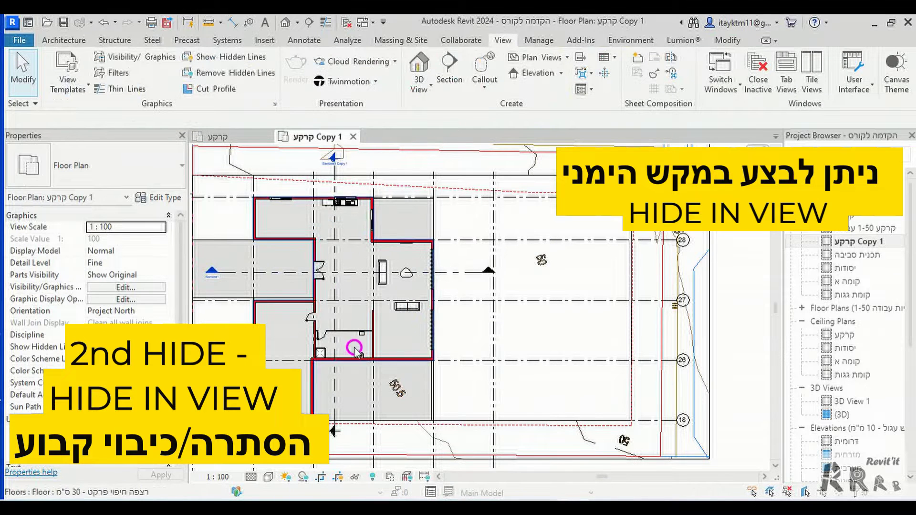
Step: Hide the whole furniture category via the sofa, then reveal hidden elements
click(413, 309)
right_click(416, 313)
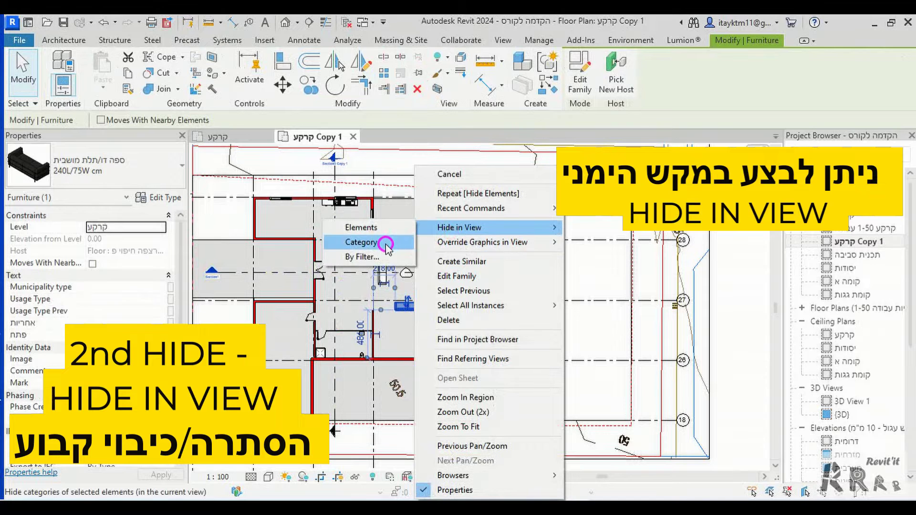
click(385, 244)
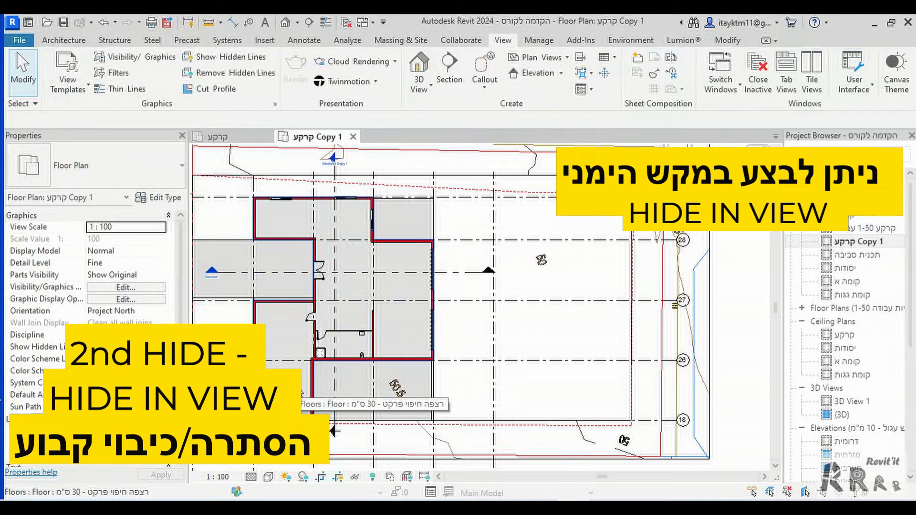
click(371, 478)
click(409, 304)
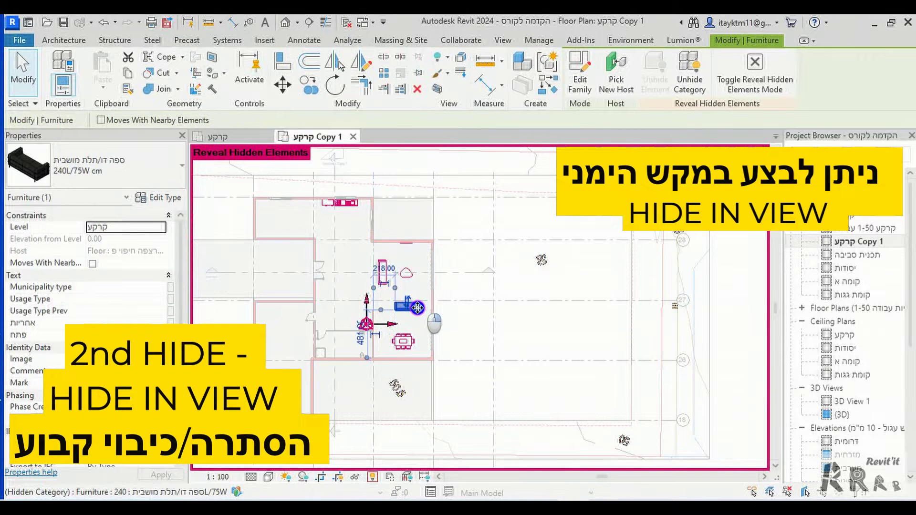
Step: Unhide the furniture category via the sofa and the dining table element, then turn off hidden-element display
right_click(417, 308)
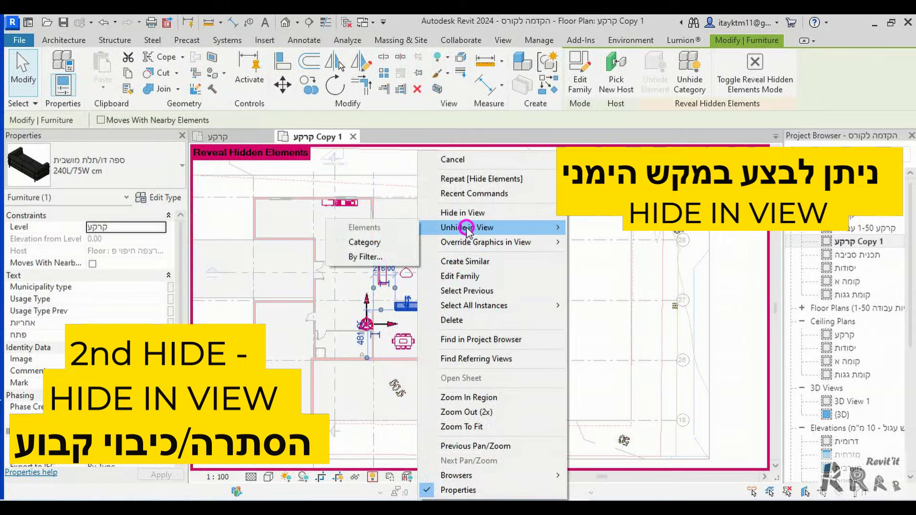
click(362, 241)
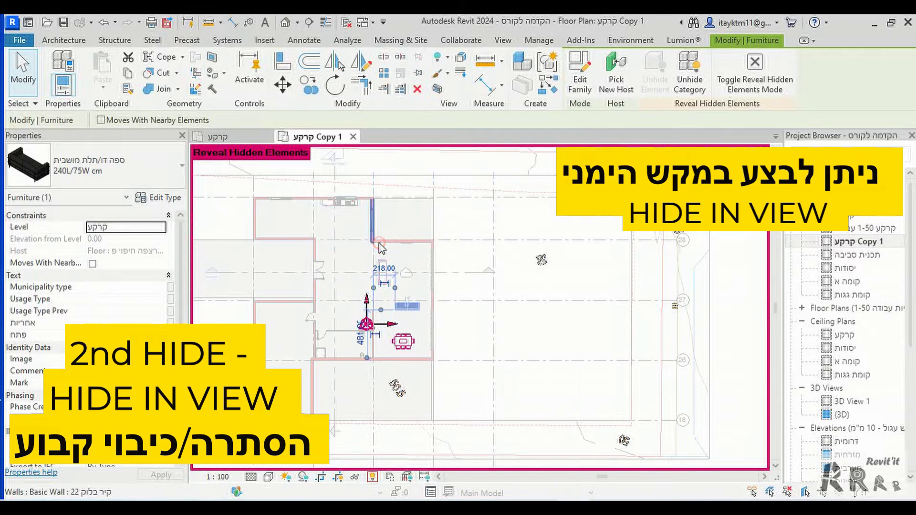
click(405, 342)
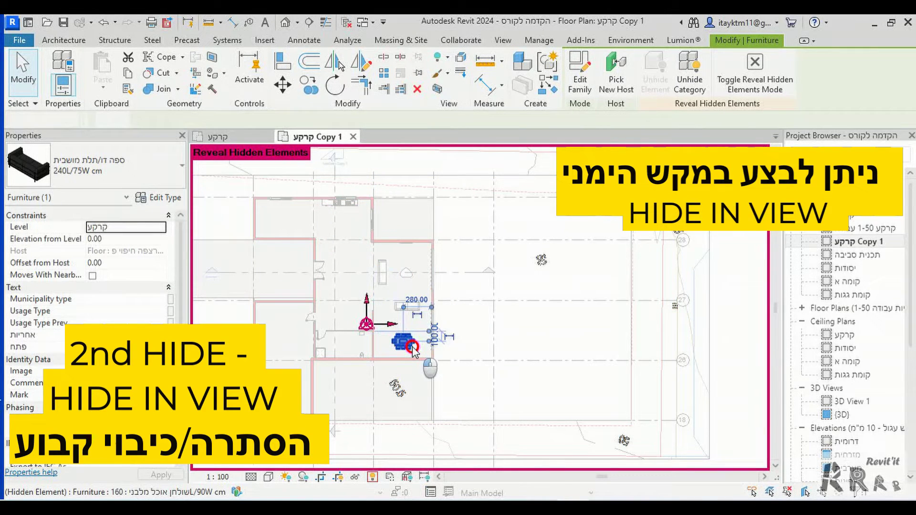
right_click(414, 351)
mouse_move(462, 227)
click(358, 227)
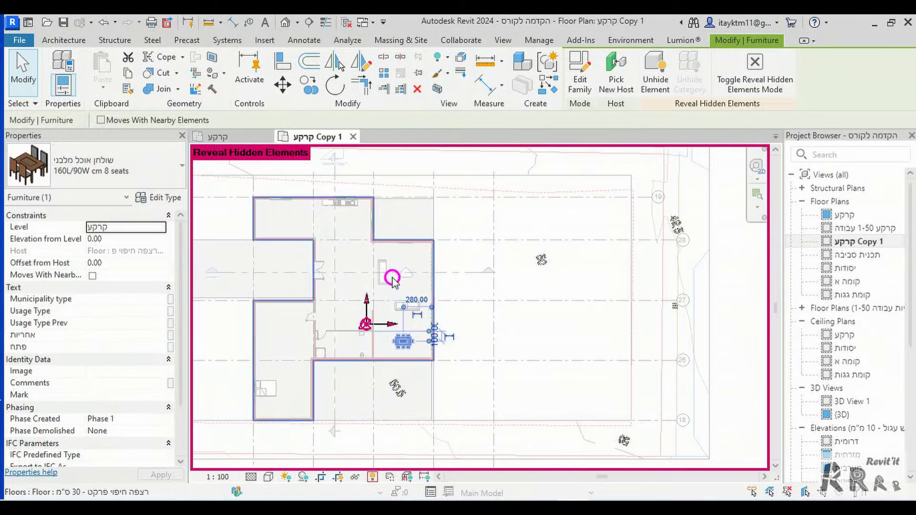
click(271, 444)
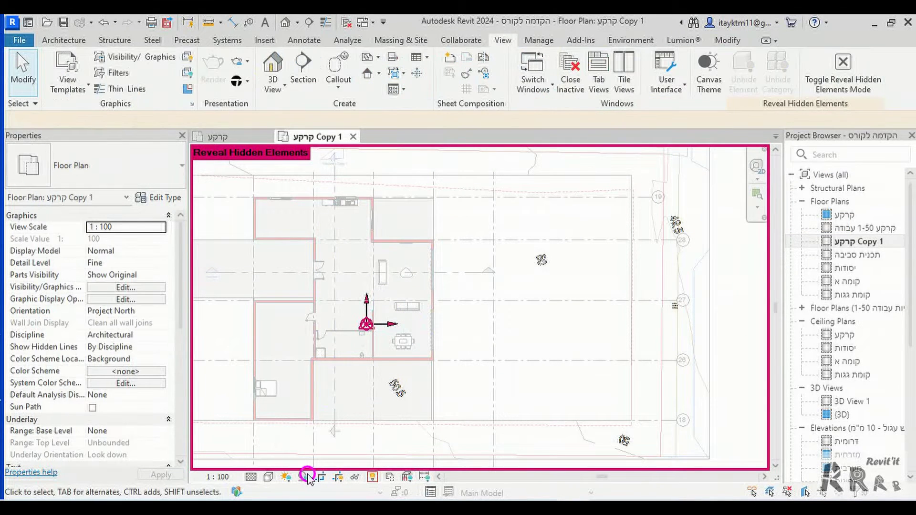
click(370, 477)
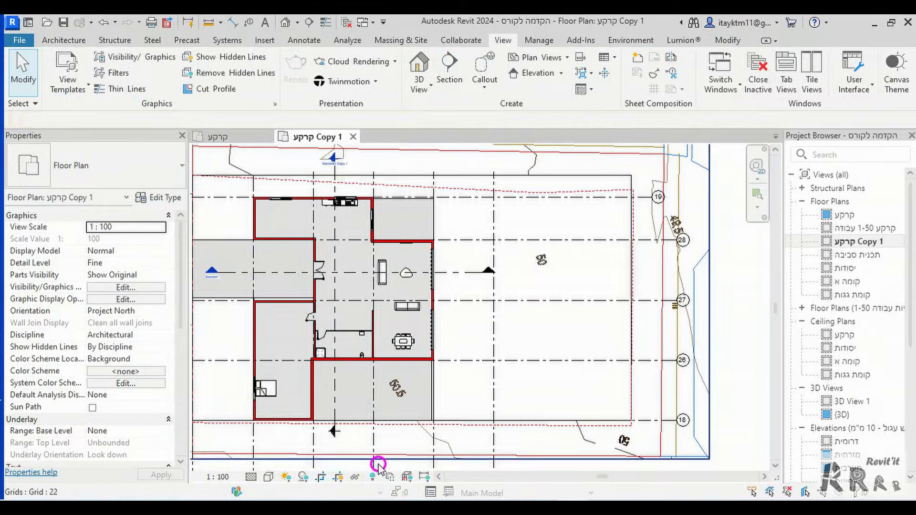
Step: Open the plan view's Visibility/Graphics settings and move the dialog aside to reveal the plan
scroll(380, 453, down, 1)
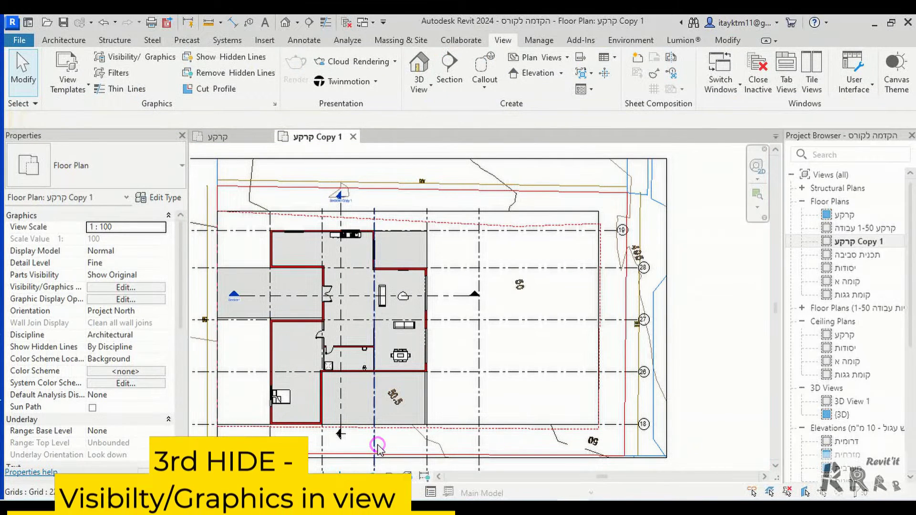
scroll(381, 454, up, 1)
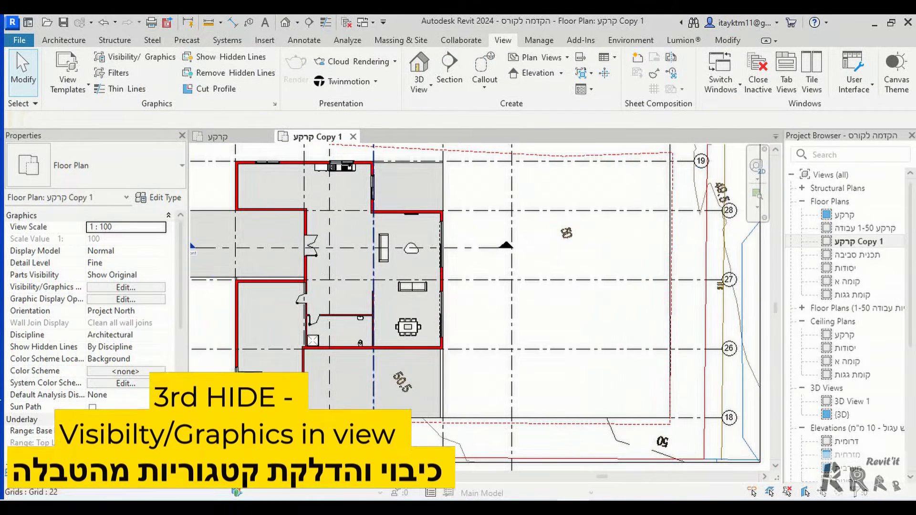
click(118, 288)
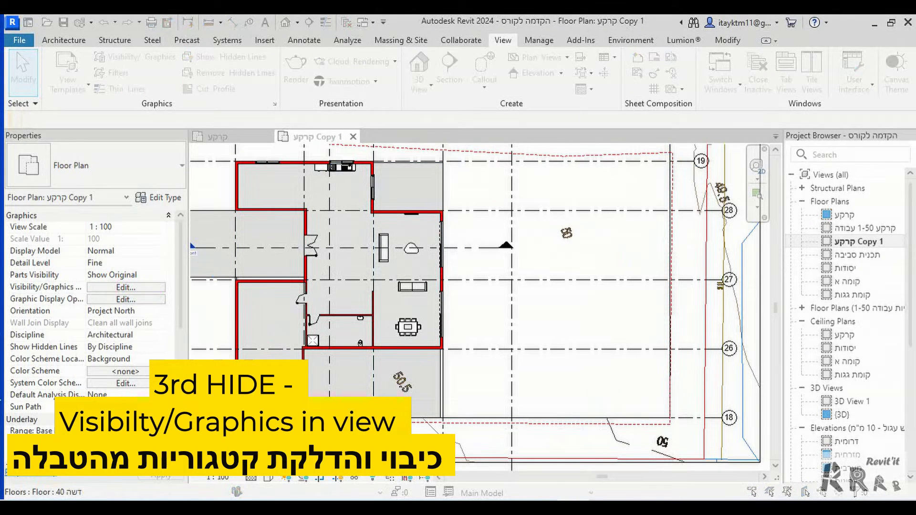
drag(321, 36, 754, 57)
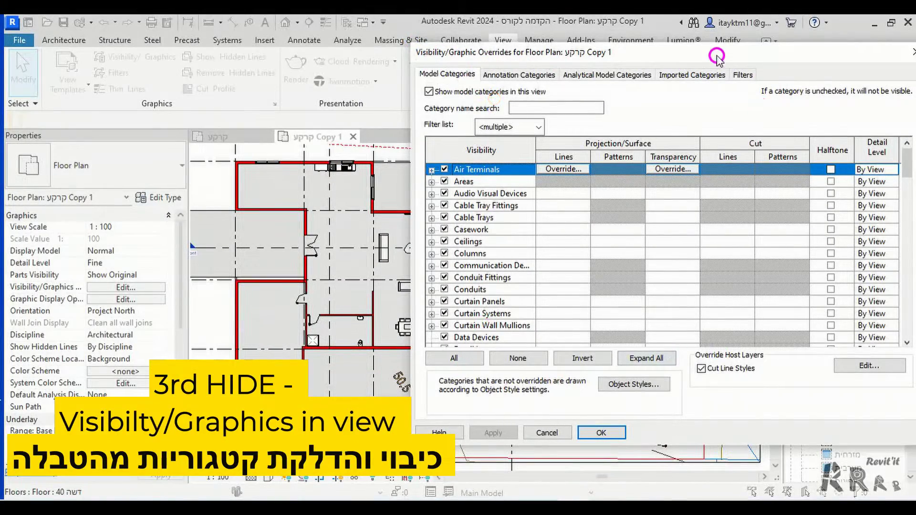
drag(725, 60, 613, 48)
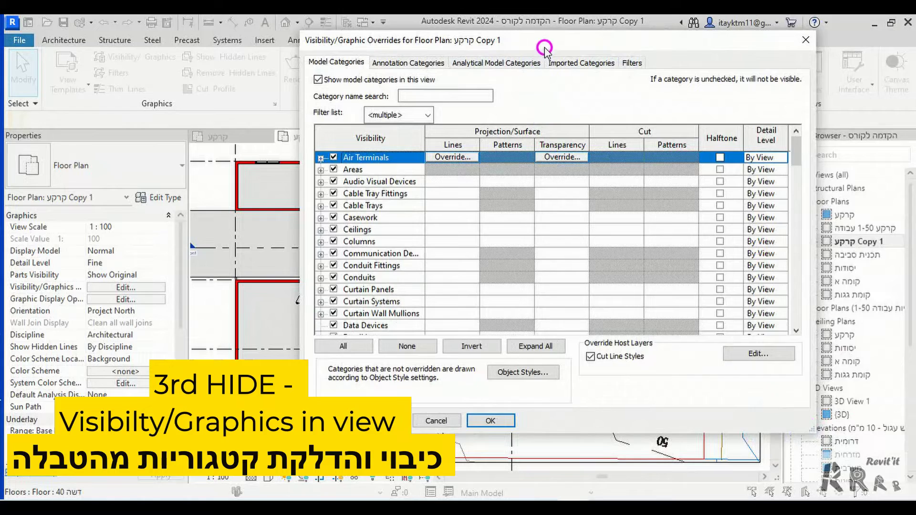
drag(544, 49, 692, 55)
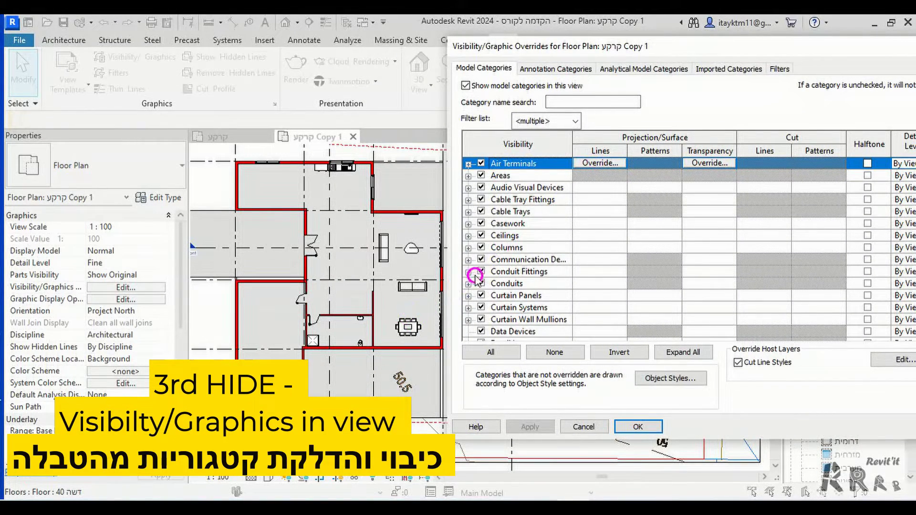
Step: Uncheck Furniture in the Model Categories list and apply the change
scroll(498, 282, down, 1)
scroll(498, 281, down, 2)
scroll(498, 281, down, 2)
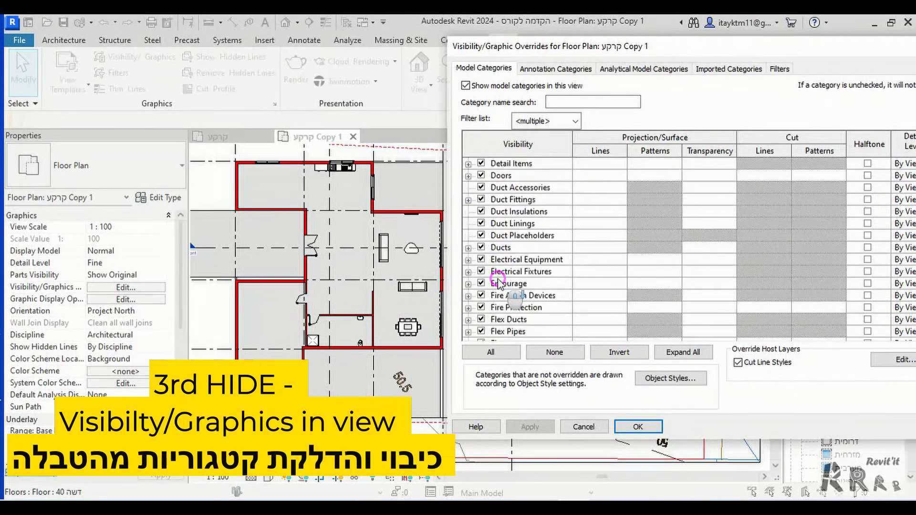
scroll(497, 282, down, 1)
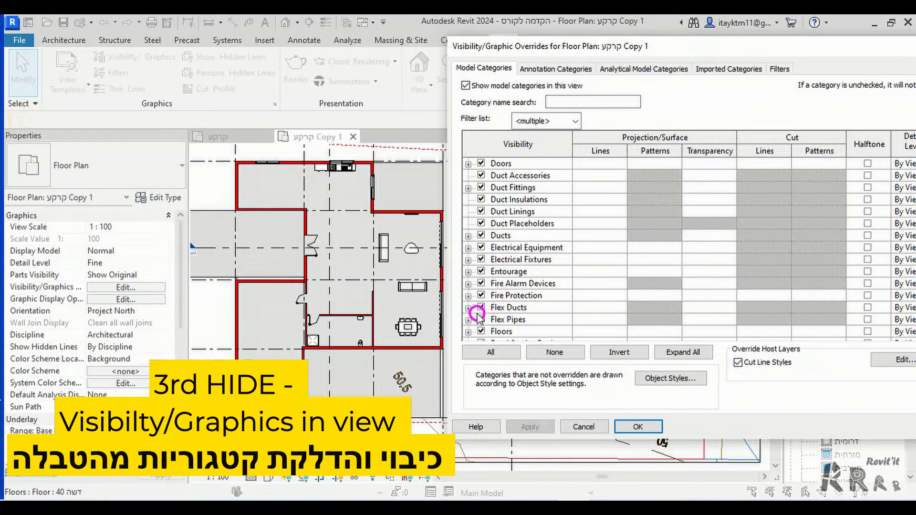
scroll(477, 317, down, 1)
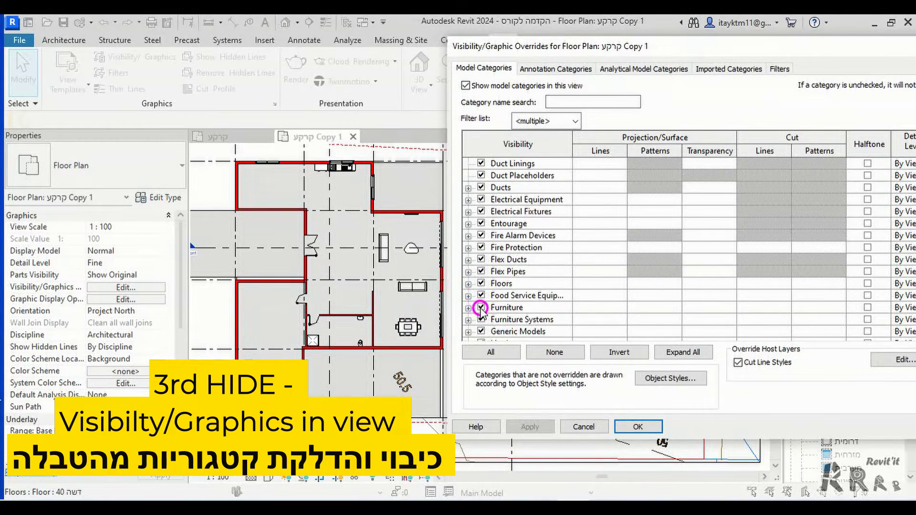
click(481, 307)
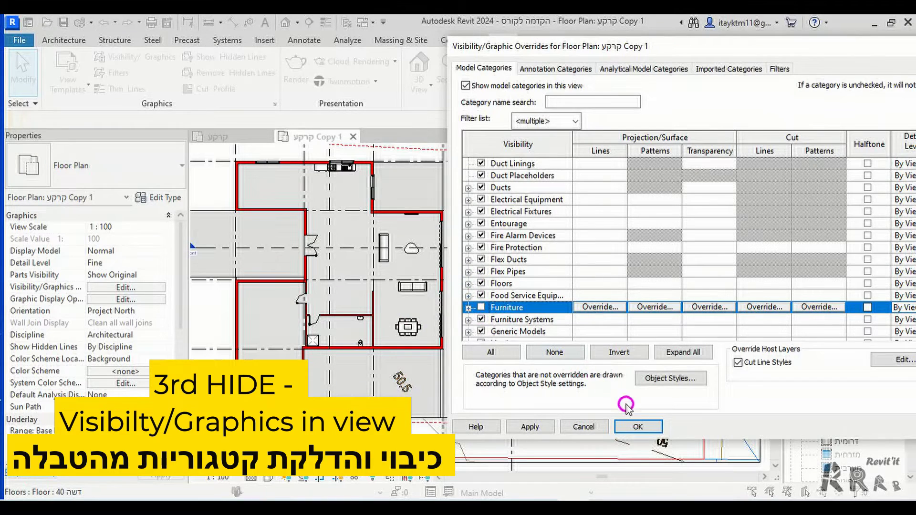
click(638, 430)
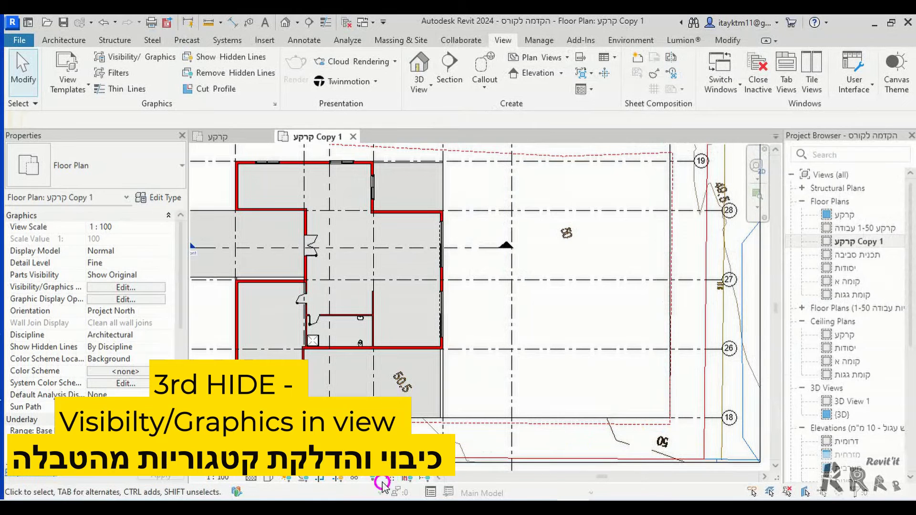
Step: Reveal hidden elements, then unhide the sofa's Furniture category in this view
click(376, 479)
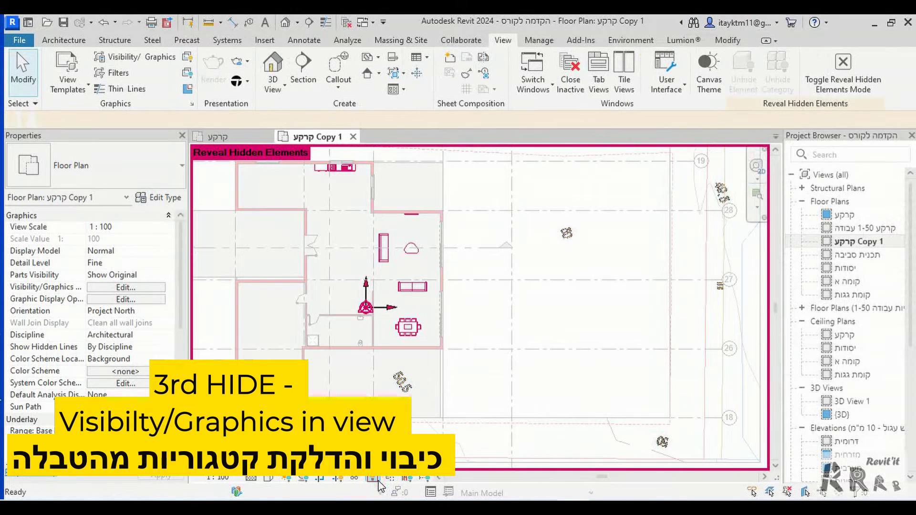
click(404, 286)
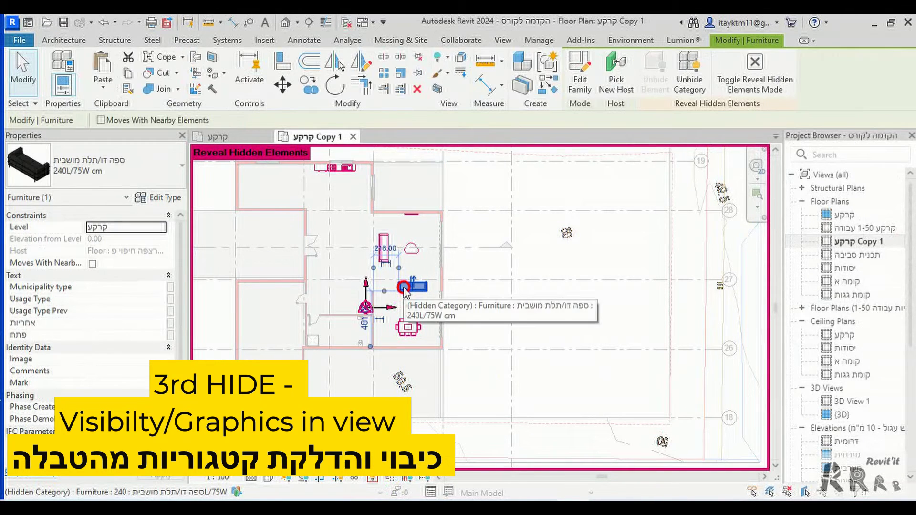
right_click(403, 287)
mouse_move(453, 227)
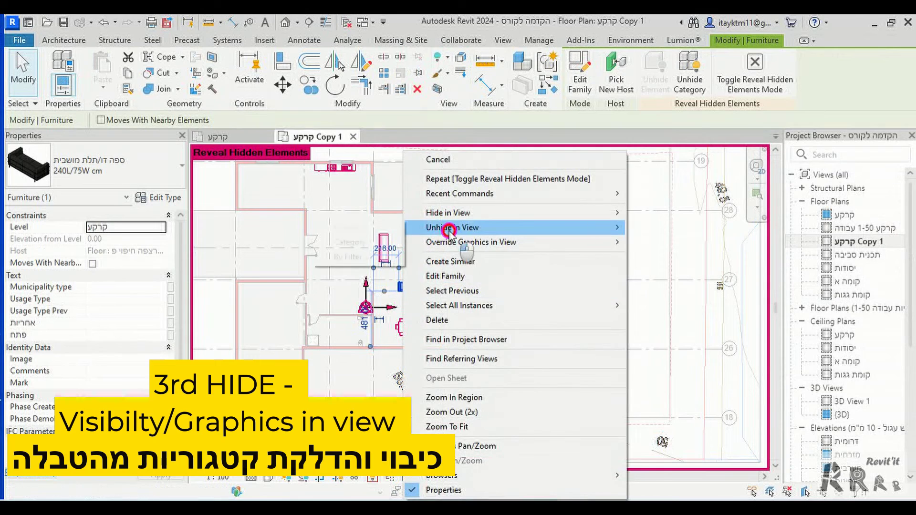
click(347, 243)
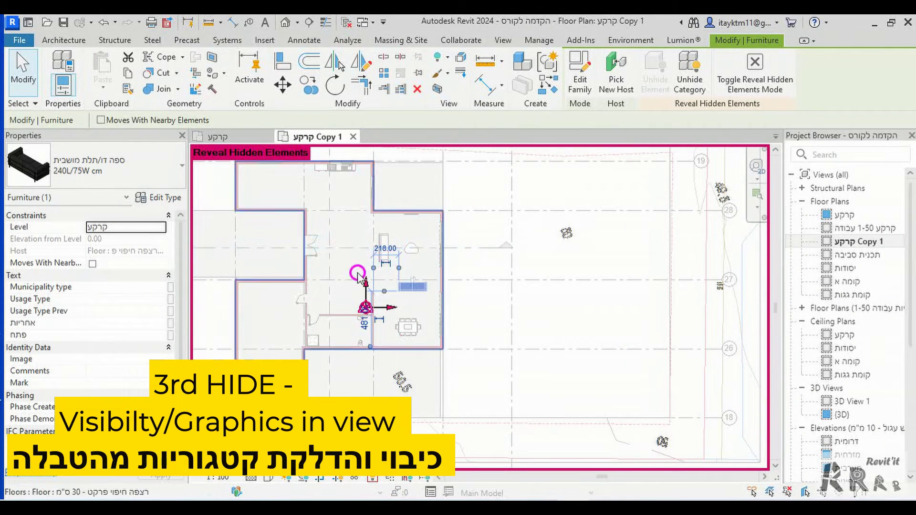